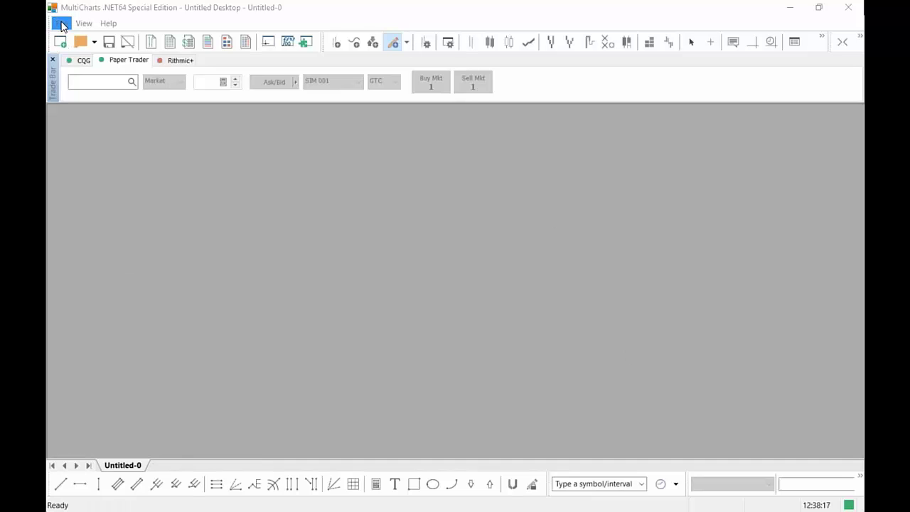
Step: Create a new chart window and open the CQG Insert Symbols Into Portfolio search from Format Instrument
click(62, 26)
mouse_move(159, 36)
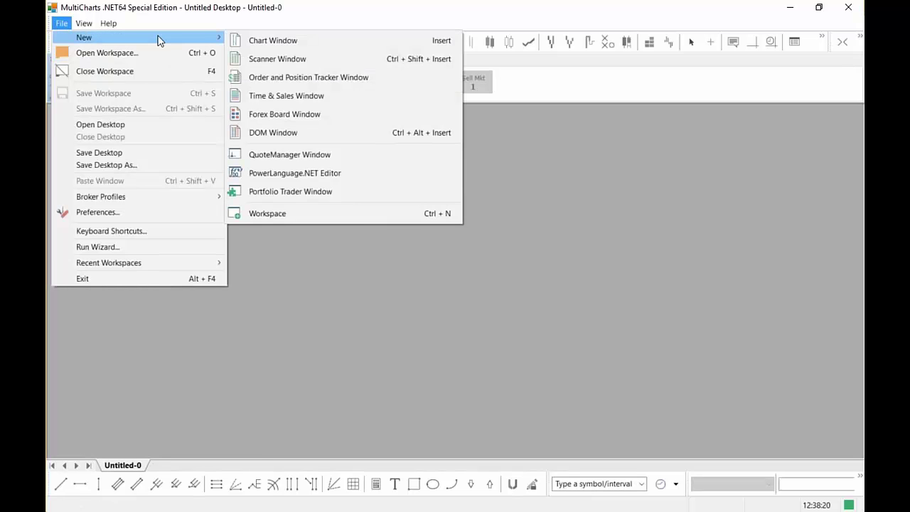
click(288, 41)
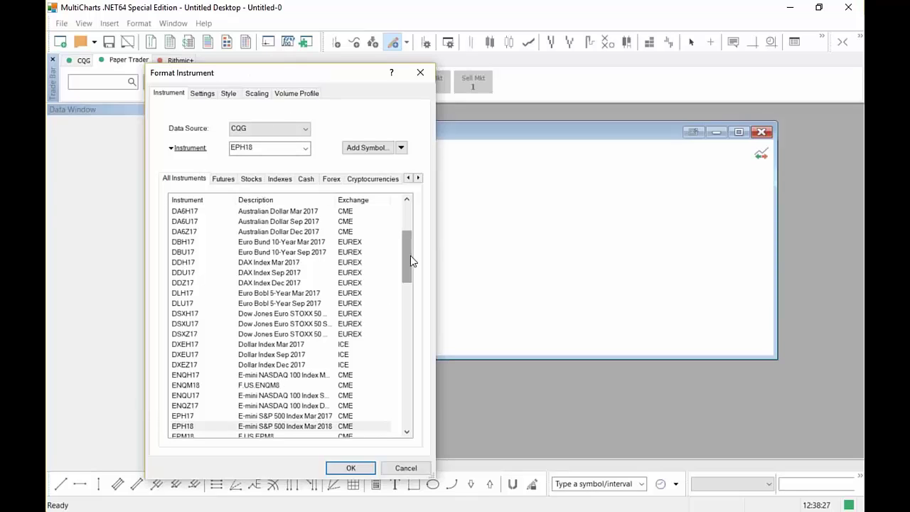
drag(409, 250, 404, 201)
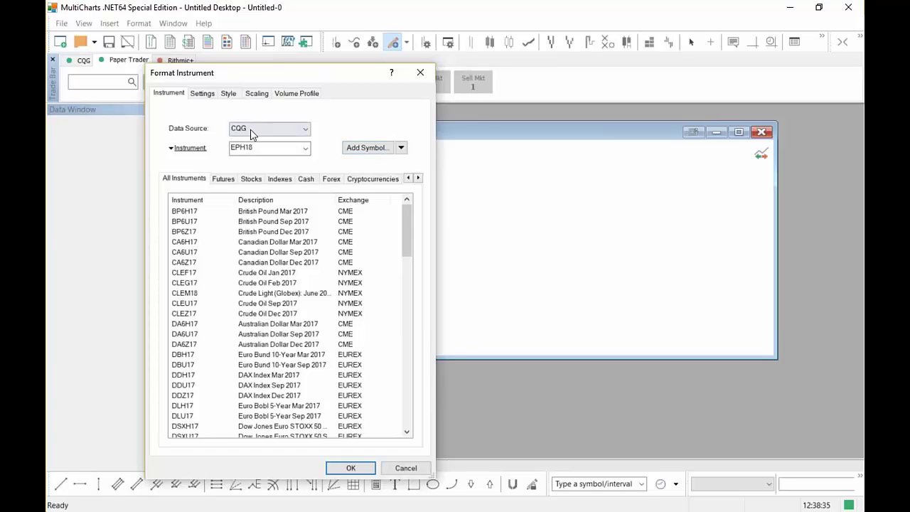
click(370, 148)
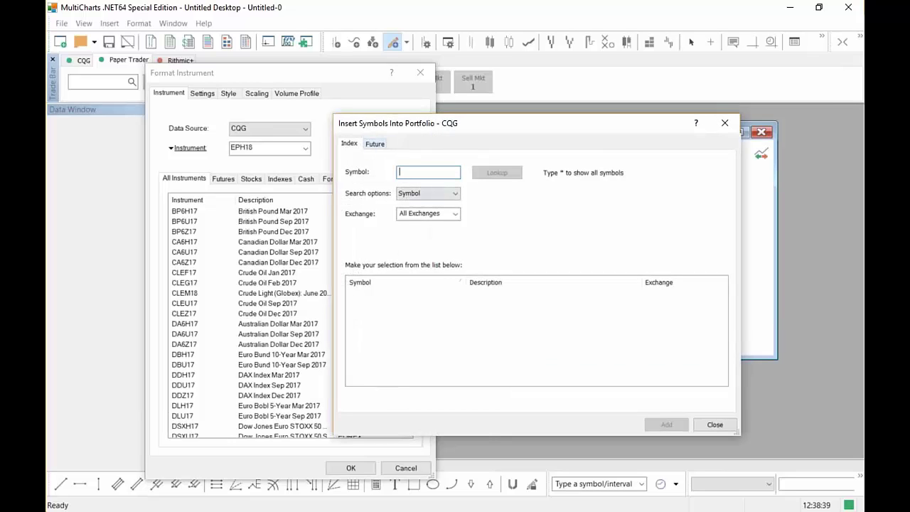
Step: Search CQG futures for HSI and add the HSIK18 Hang Seng Index May 2018 contract
click(375, 146)
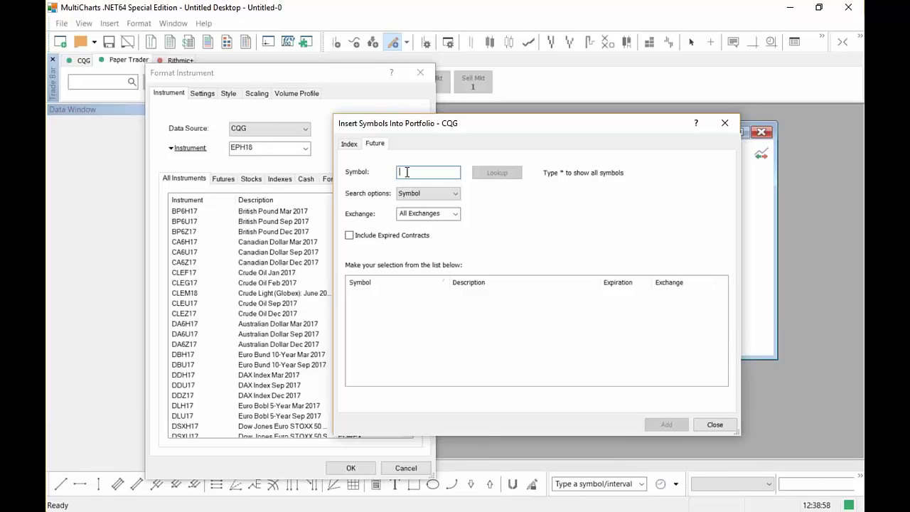
text(HSI)
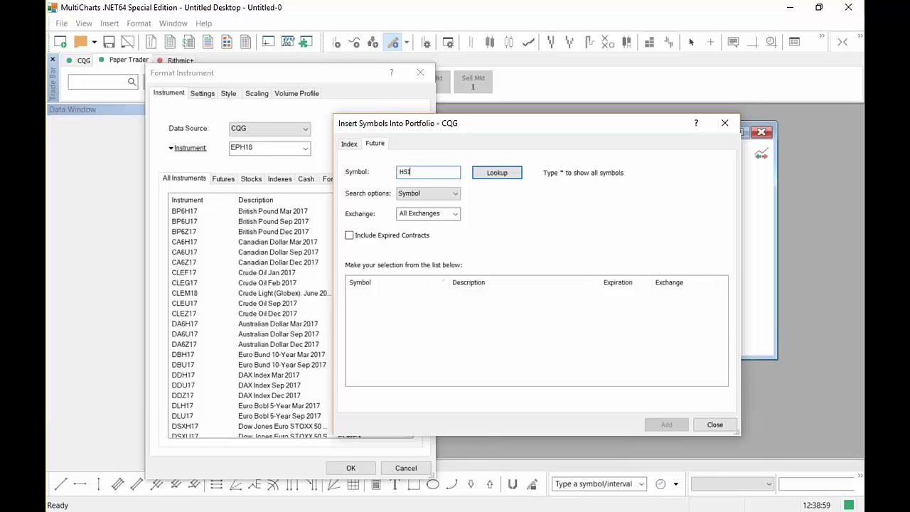
click(496, 175)
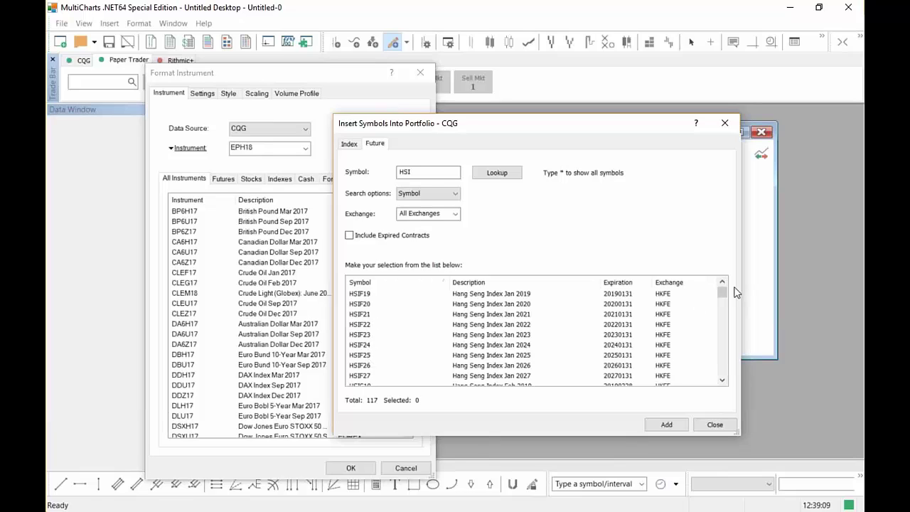
drag(721, 291, 724, 315)
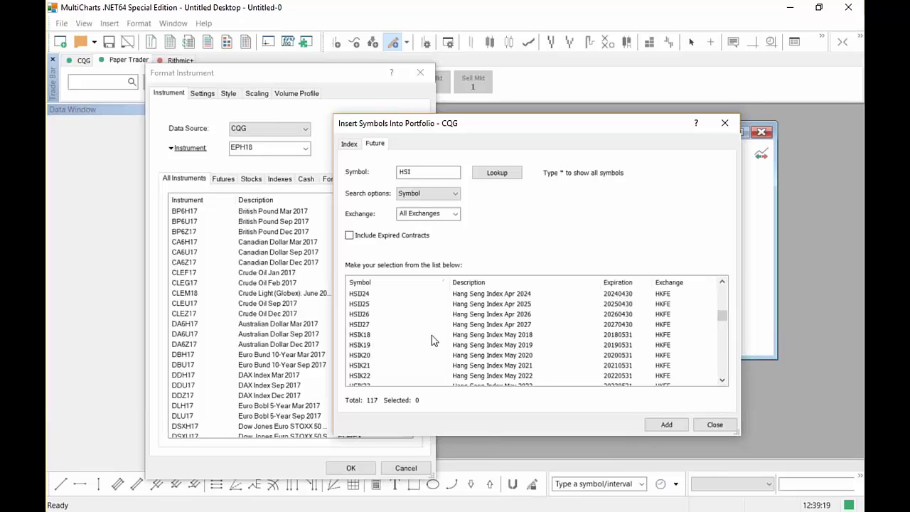
click(359, 337)
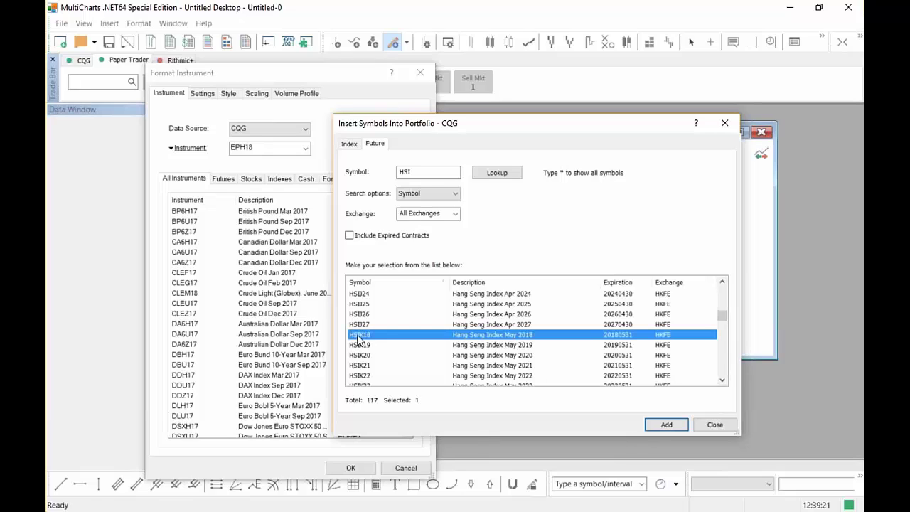
click(667, 425)
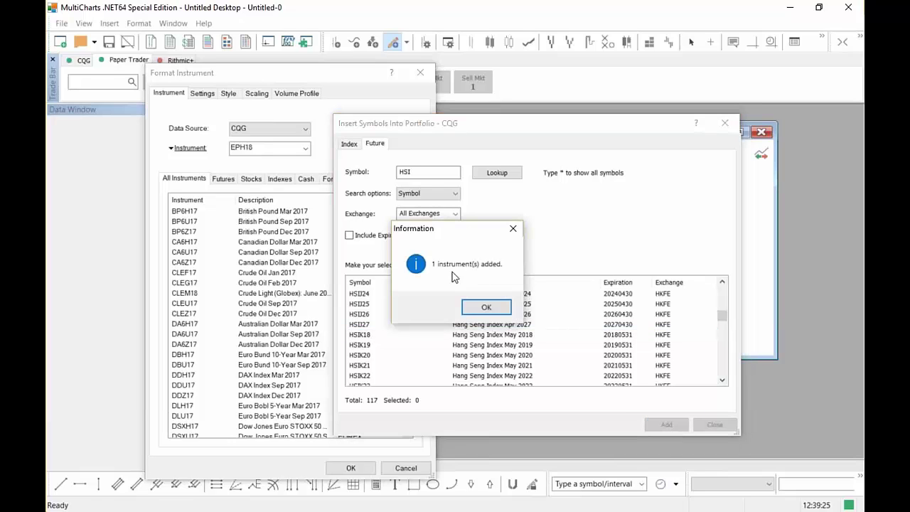
click(484, 313)
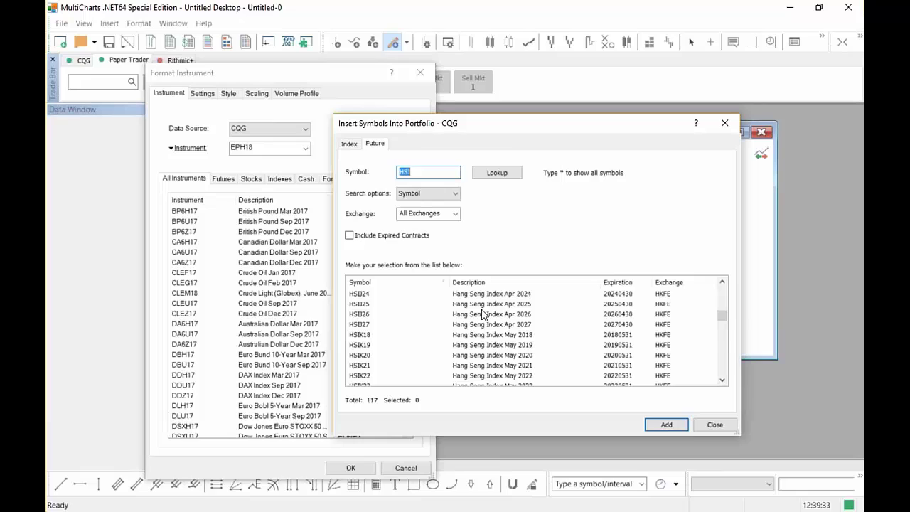
Step: Look up MHIK18 and add the Mini-Hang Seng Index May 2018 contract to the list
text(MHIK)
text(18)
click(501, 175)
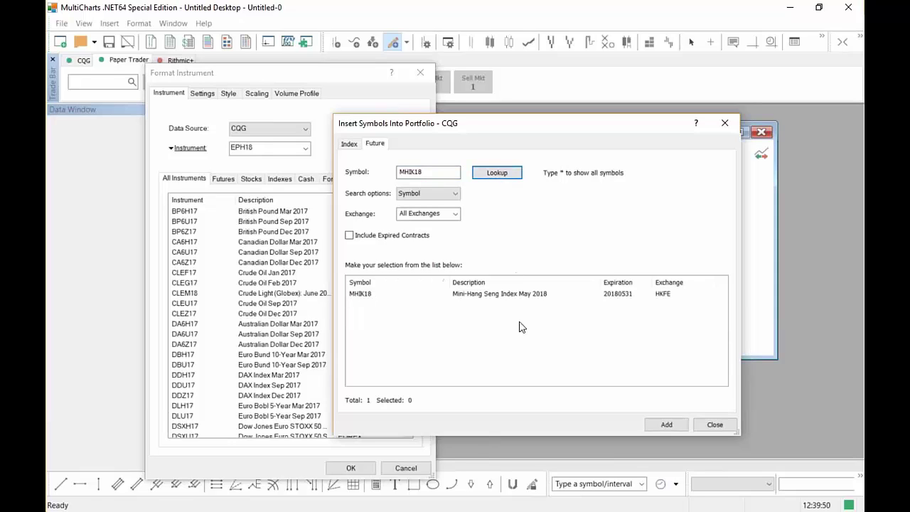
click(505, 295)
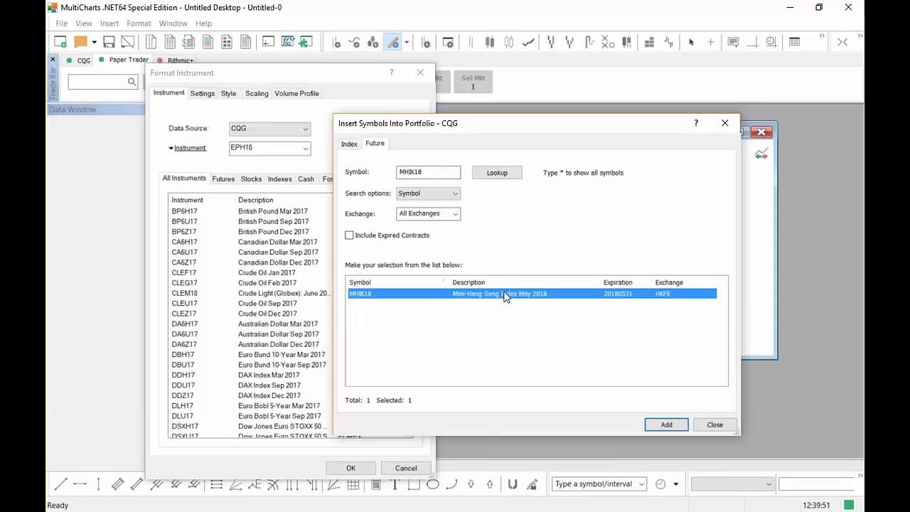
click(668, 425)
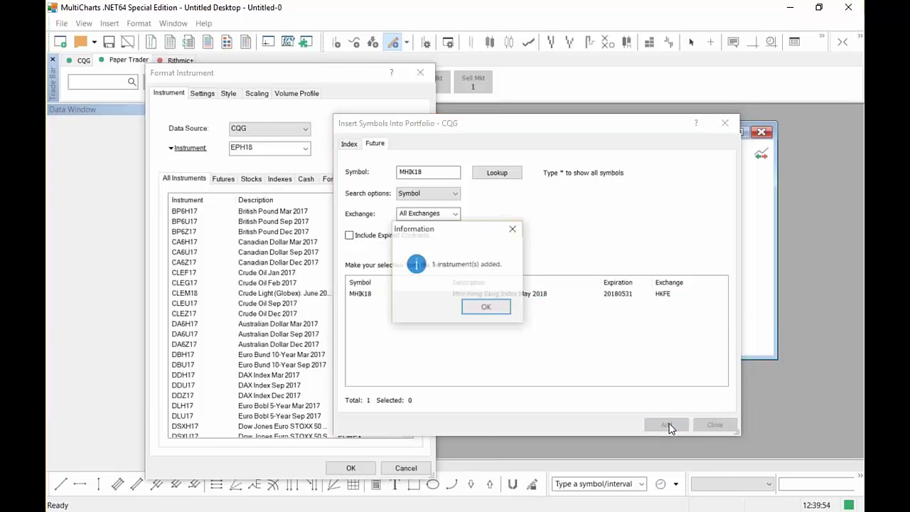
click(486, 307)
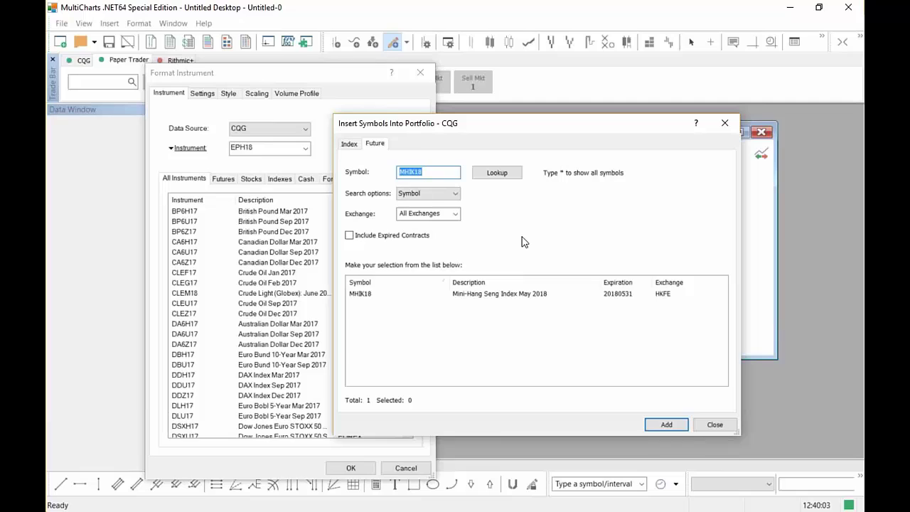
Step: Look up HH futures and add HHIK18, the Hang Seng China Enterprises May 2018 contract
text(HHI)
click(499, 175)
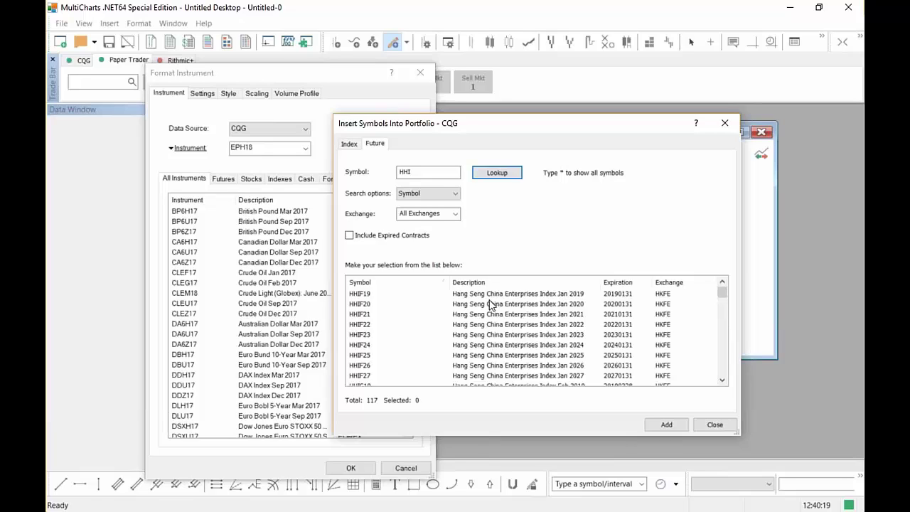
scroll(366, 323, down, 3)
scroll(360, 331, down, 6)
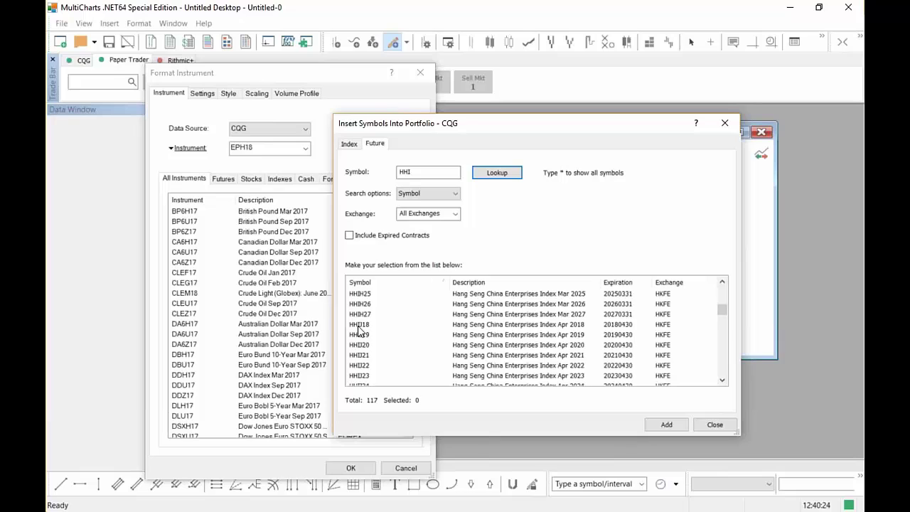
scroll(359, 330, down, 1)
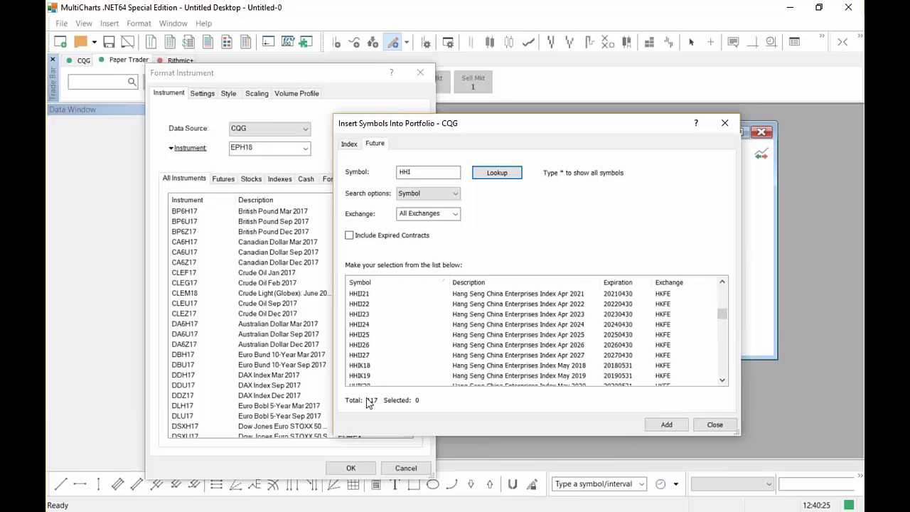
click(359, 365)
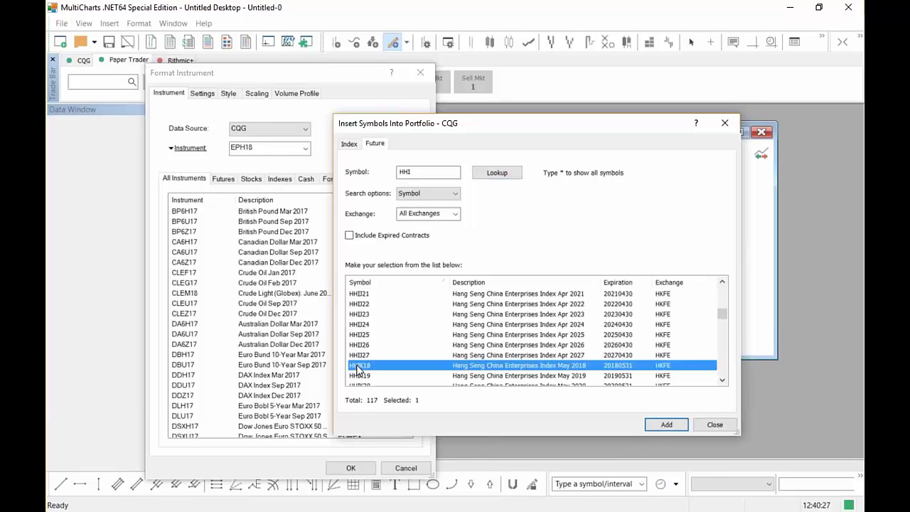
click(666, 425)
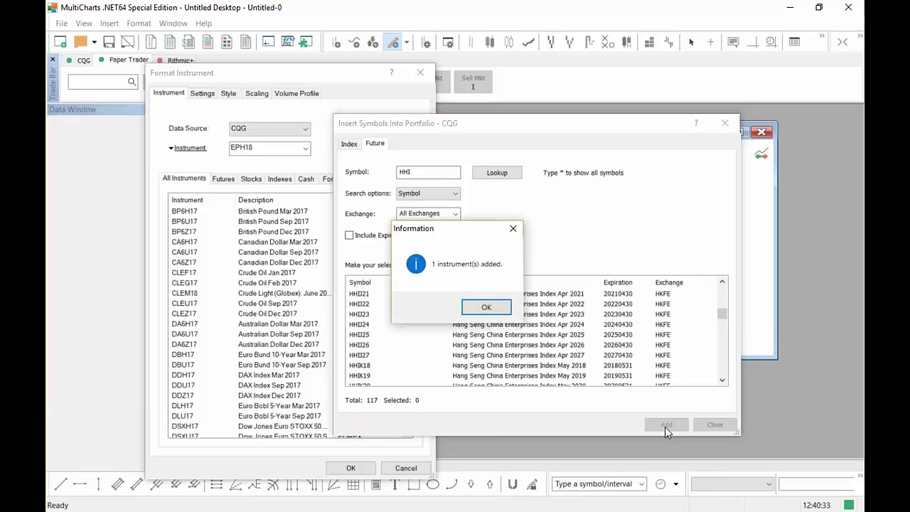
click(486, 308)
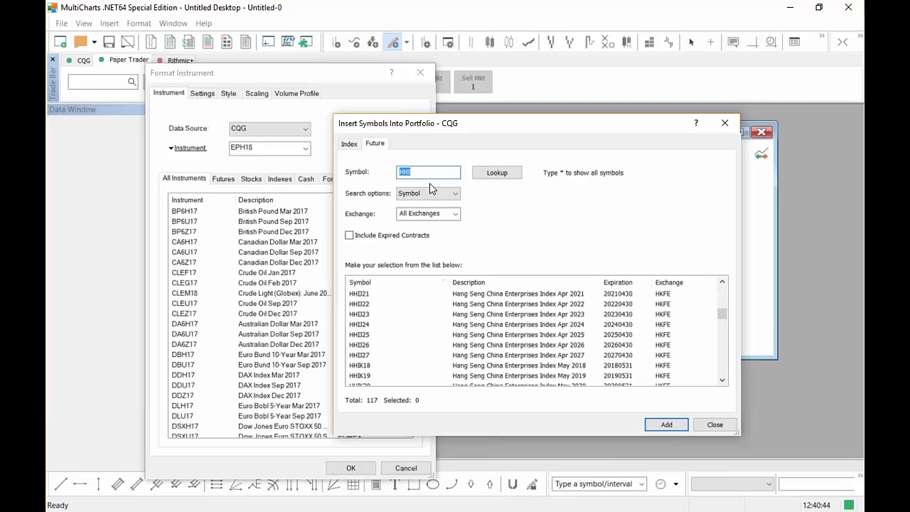
text(MCH)
Step: Look up MCH futures, add MCHM18 (Mini-Hang Seng China Enterprises Jun 2018), and close the symbol search
text(M18)
click(497, 173)
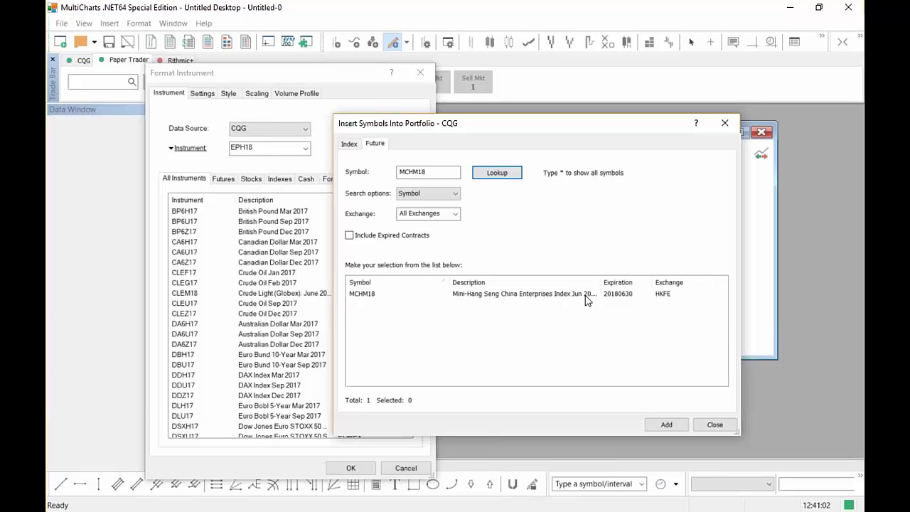
click(555, 293)
click(675, 426)
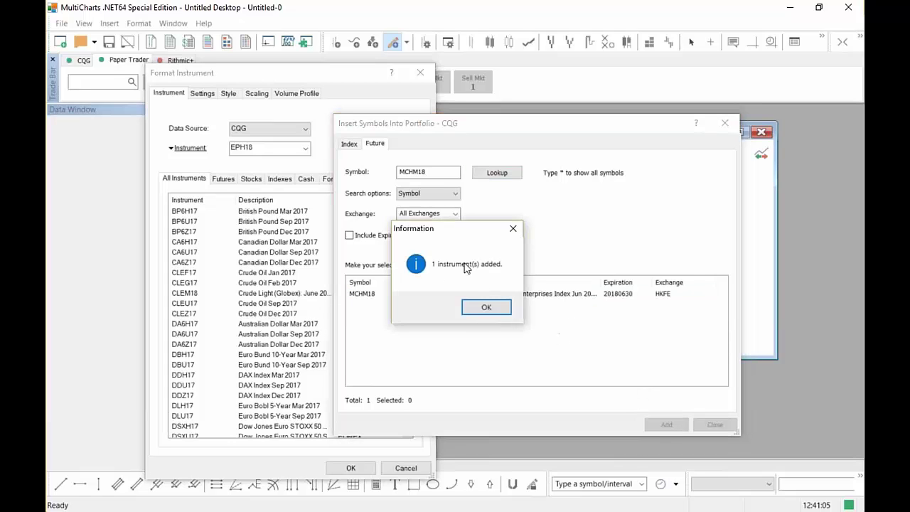
click(486, 308)
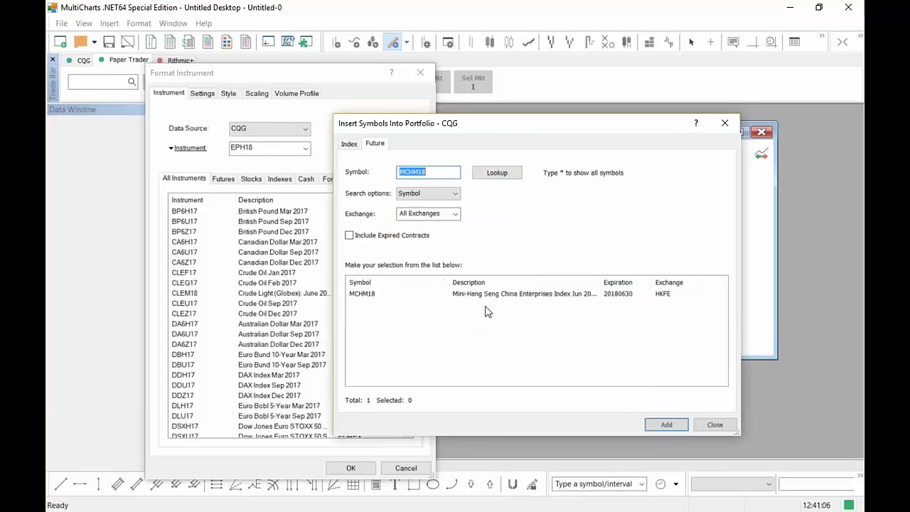
click(716, 424)
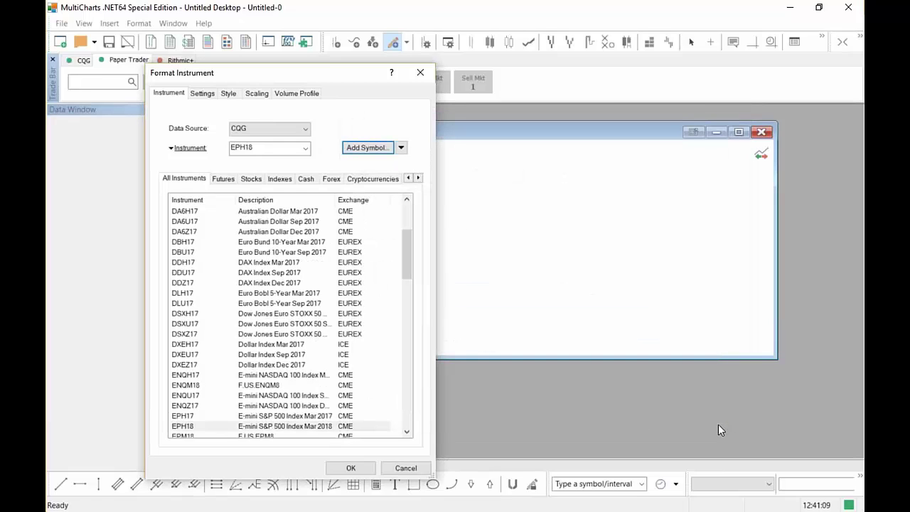
Step: Discard the current Format Instrument setup and start a fresh chart window
click(257, 146)
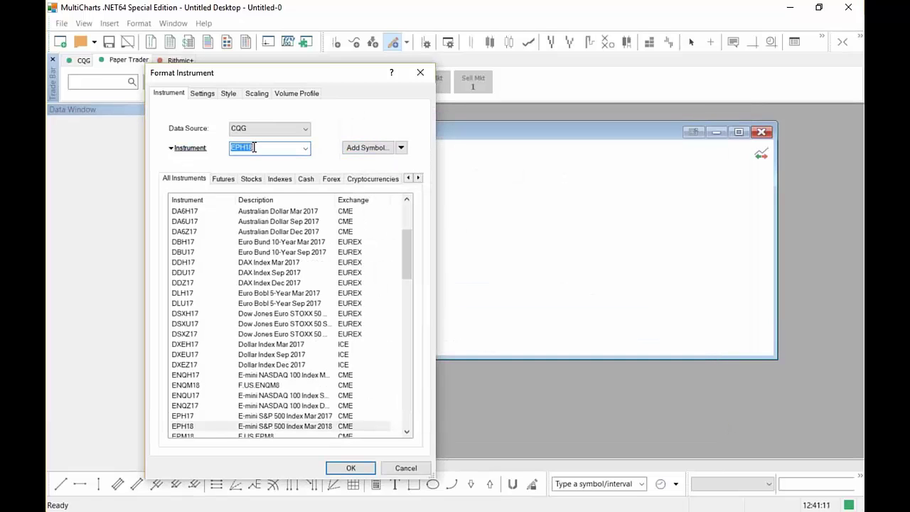
click(420, 74)
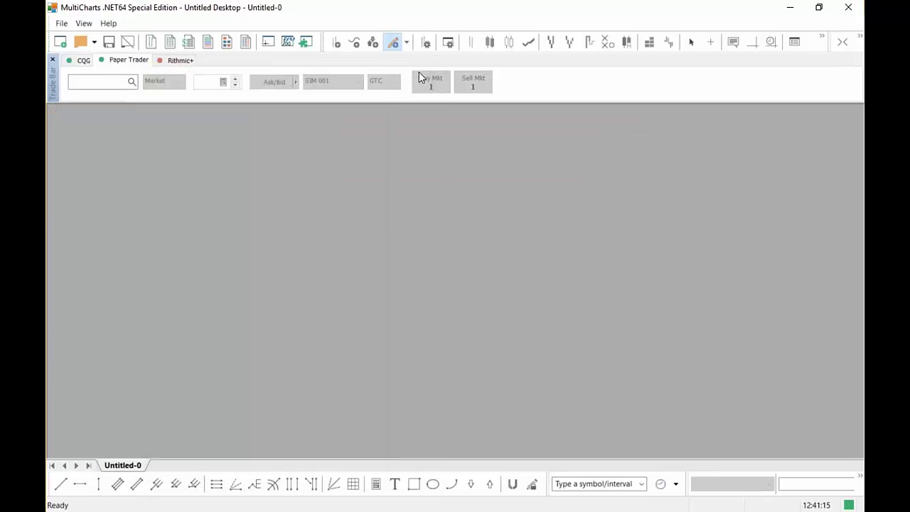
click(62, 24)
mouse_move(82, 43)
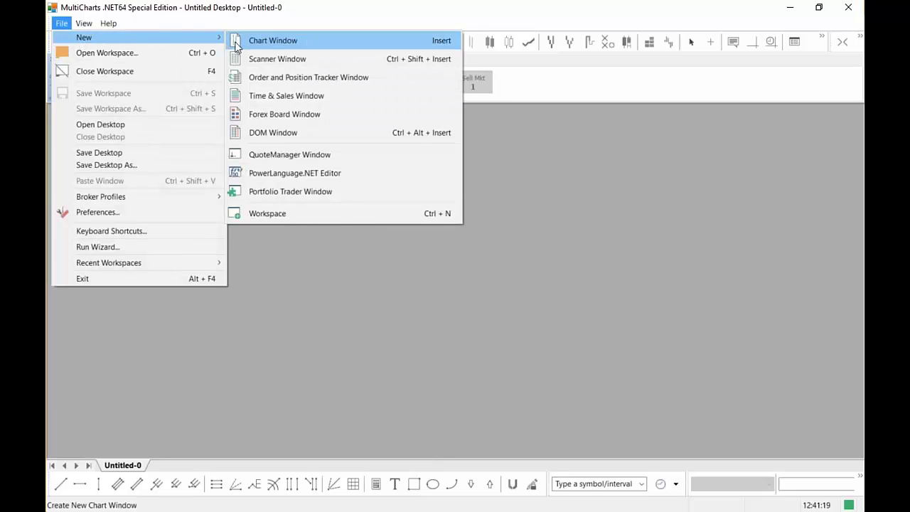
click(271, 41)
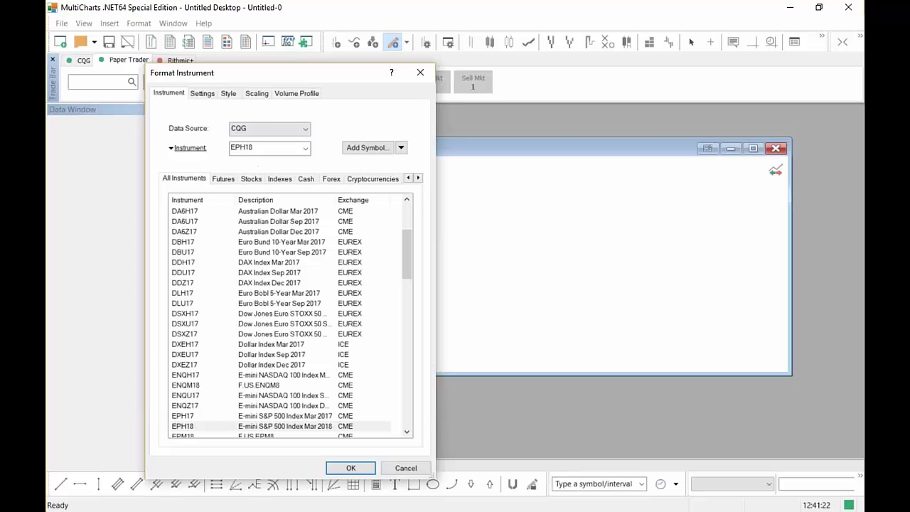
Step: Set the chart instrument to HSIK18 and load its 1-minute CQG chart
double_click(259, 146)
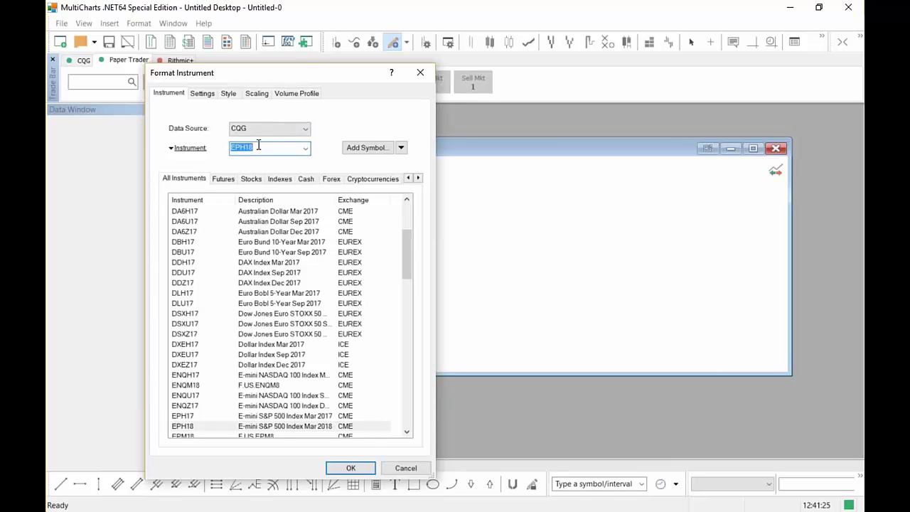
text(hsi)
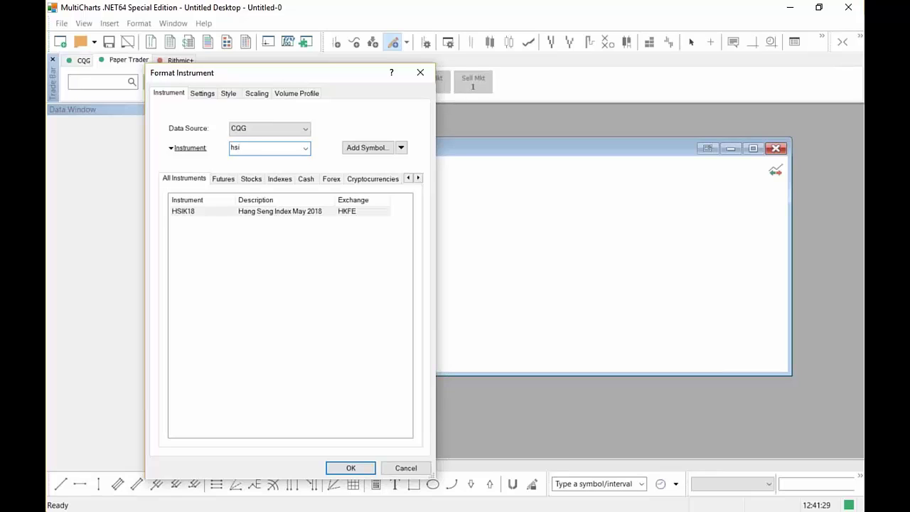
click(295, 213)
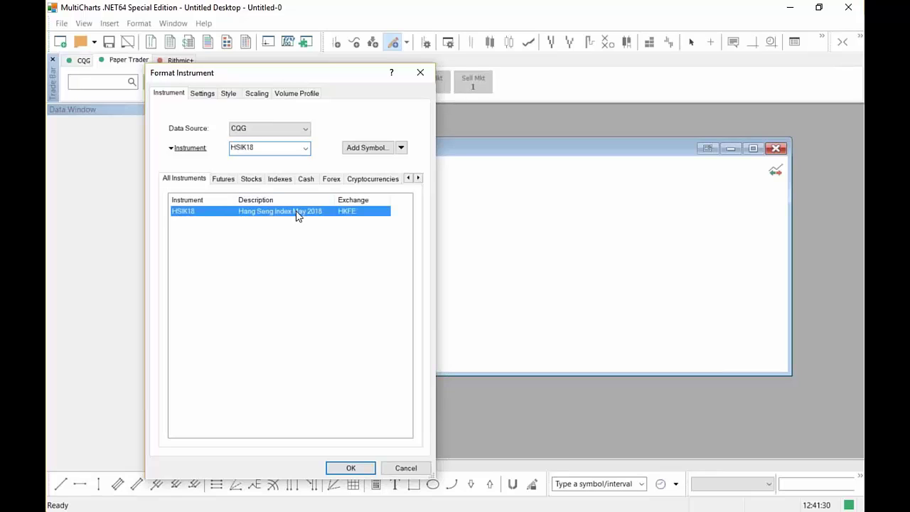
click(354, 467)
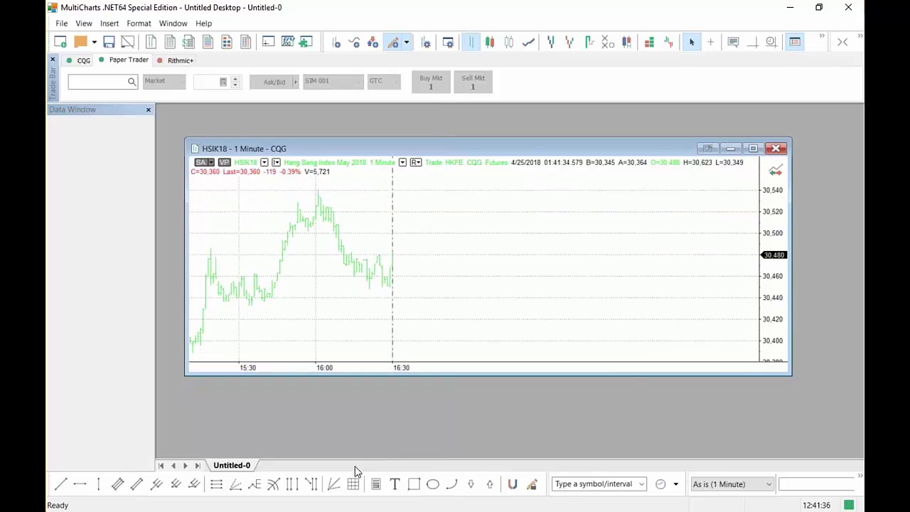
Step: Change the HSIK18 chart's data range from 80 Bars Back to 80 Days Back
right_click(418, 244)
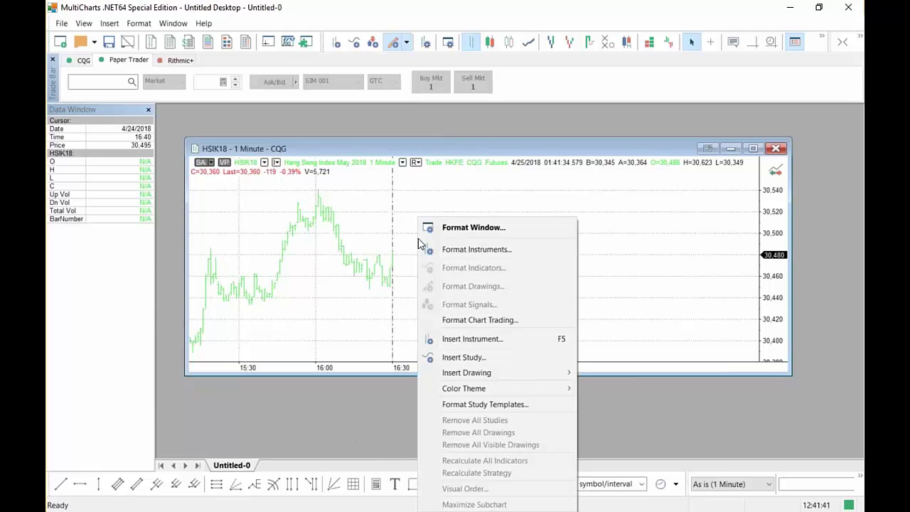
click(465, 251)
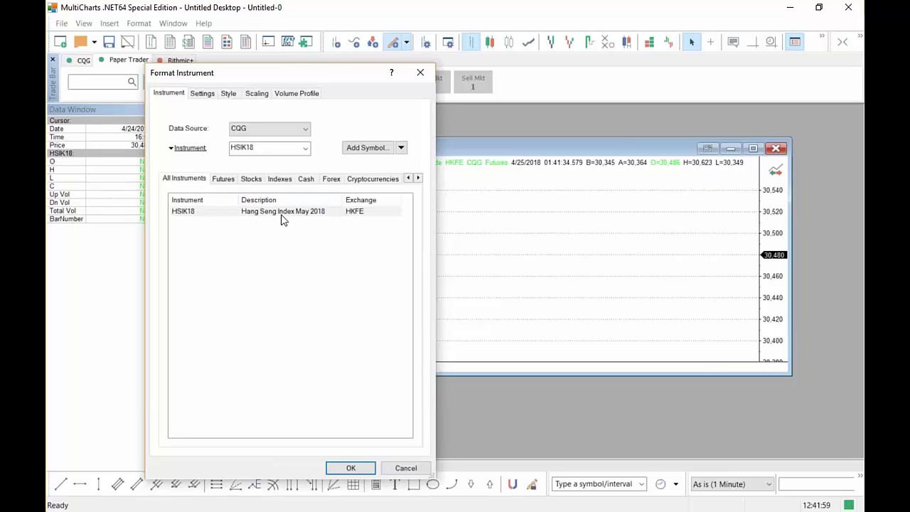
click(202, 94)
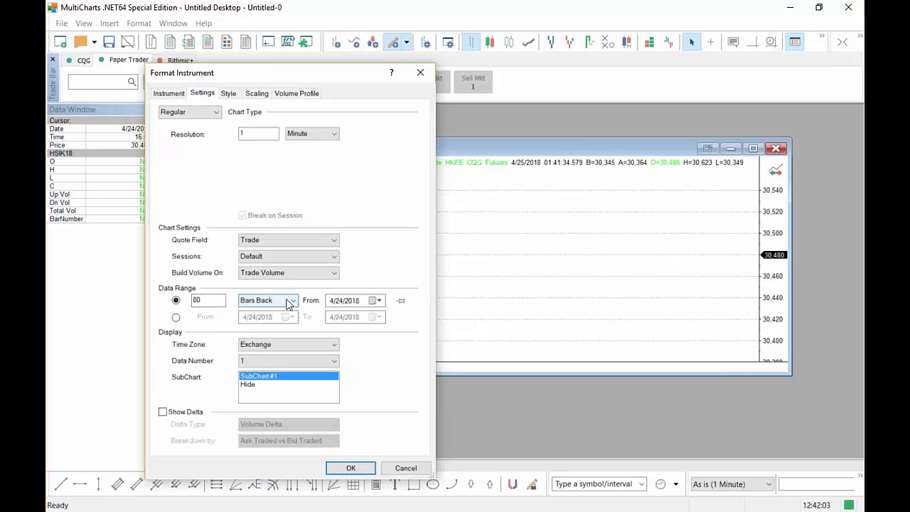
click(294, 299)
click(279, 321)
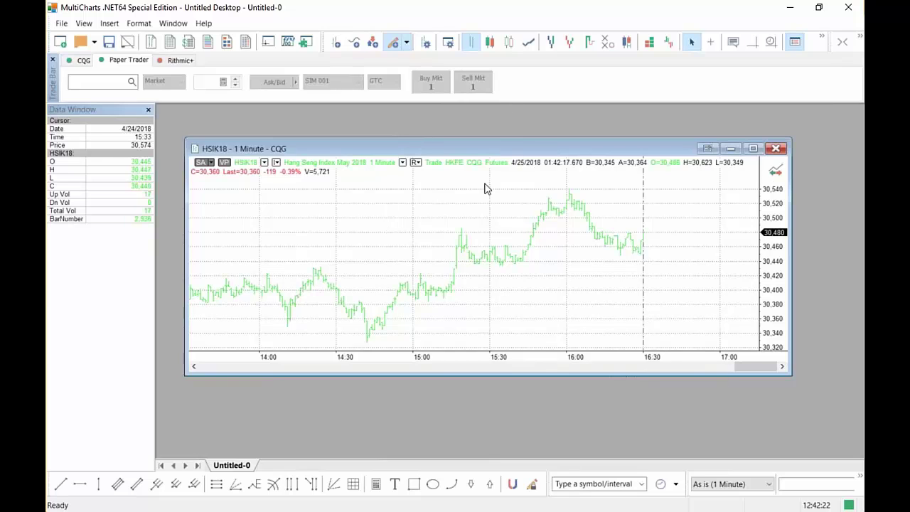
Step: Replace the chart's HSIK18 instrument with MHIK18, the Mini-Hang Seng Index May 2018 future
right_click(378, 232)
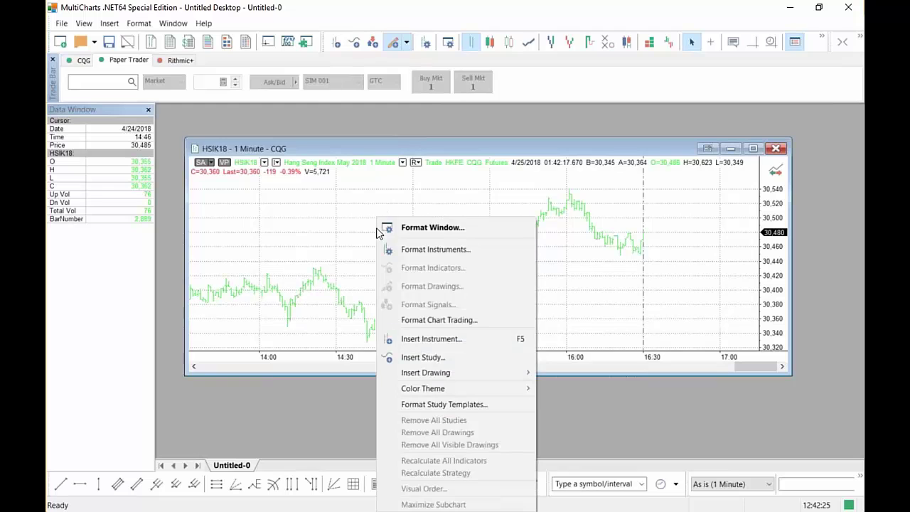
click(422, 251)
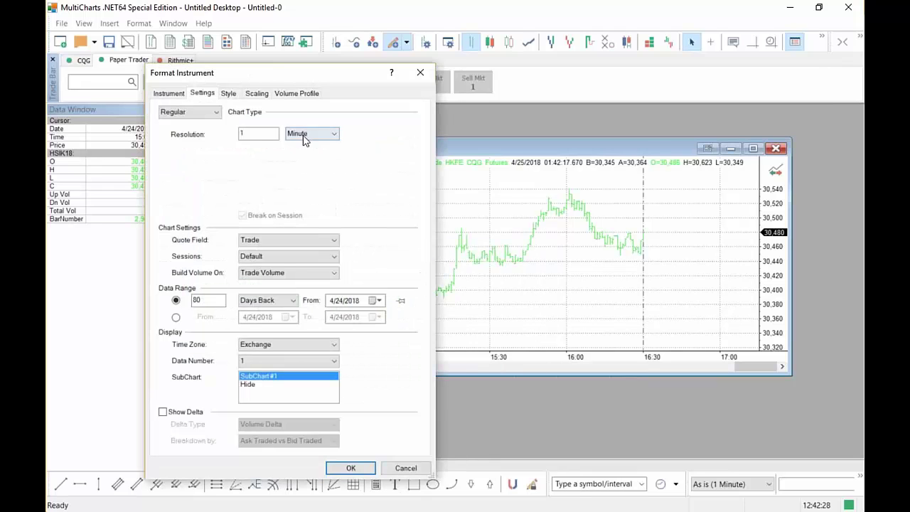
click(168, 93)
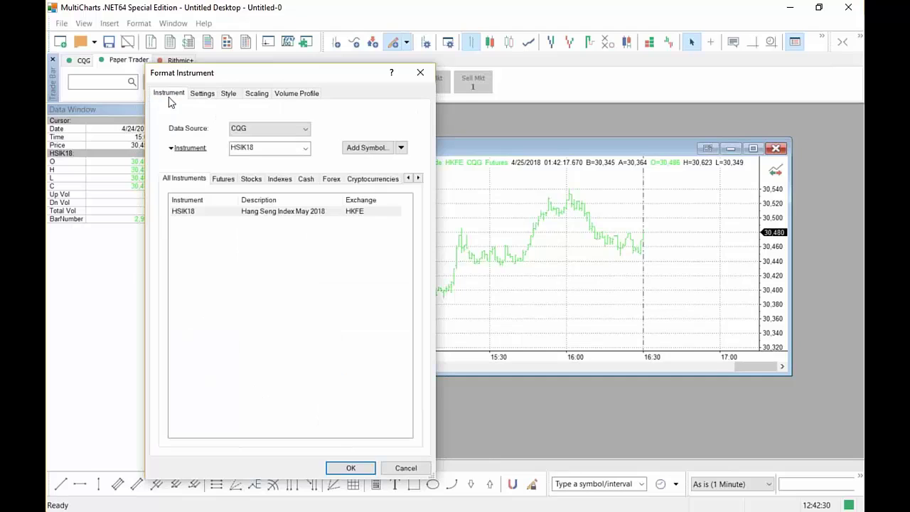
double_click(257, 147)
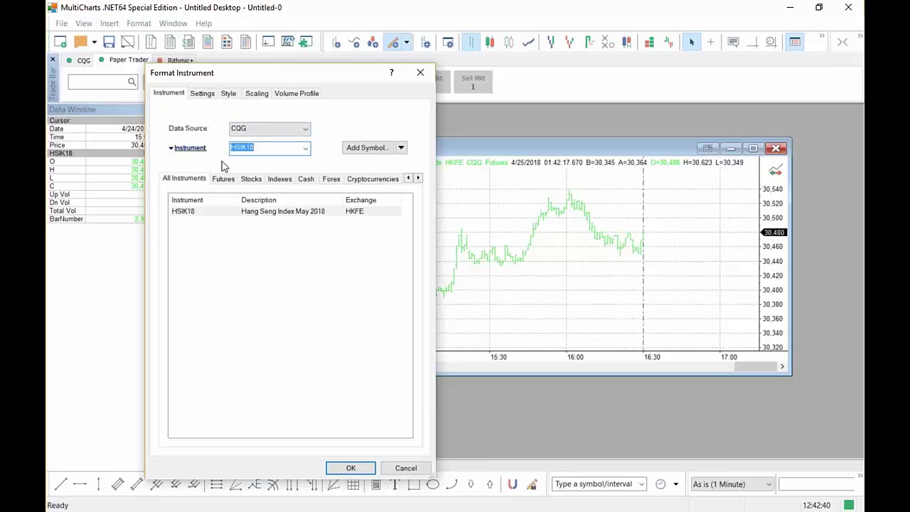
text(m)
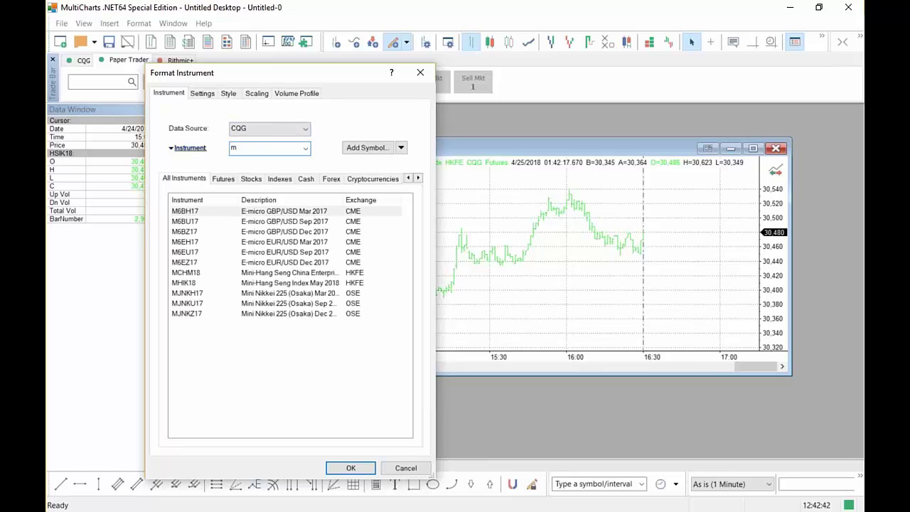
text(hi)
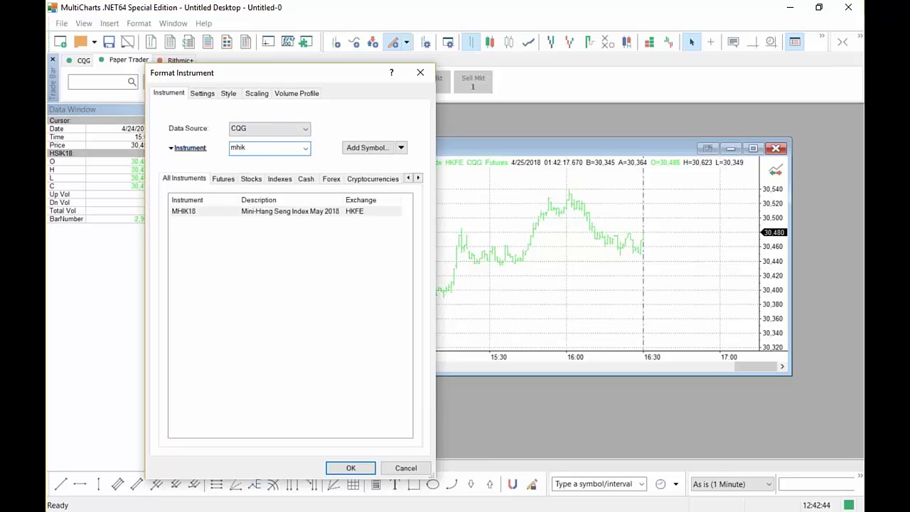
text(k)
click(302, 211)
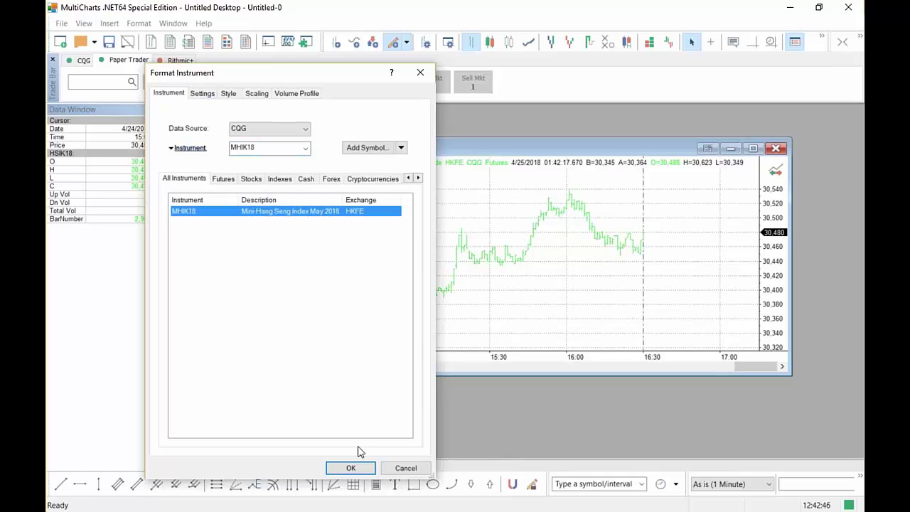
click(351, 466)
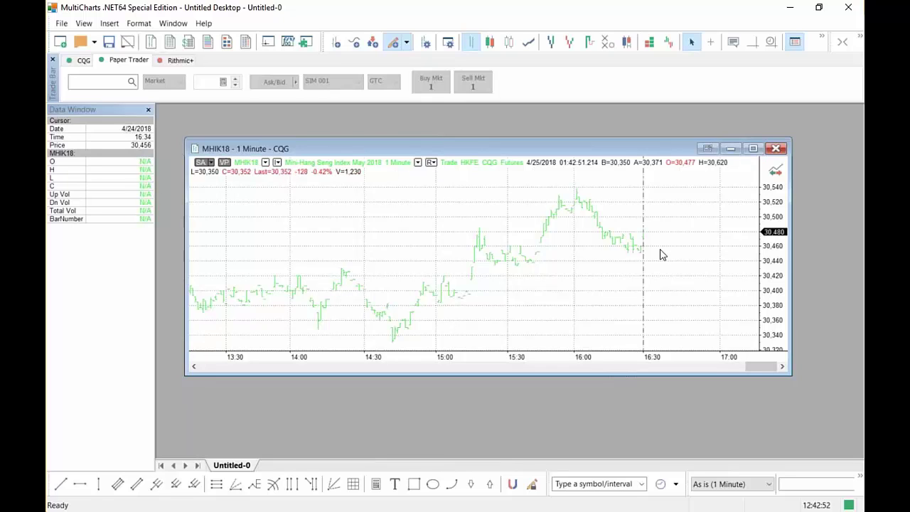
Step: Replace the chart's MHIK18 instrument with HHIK18 via Format Instruments
right_click(376, 213)
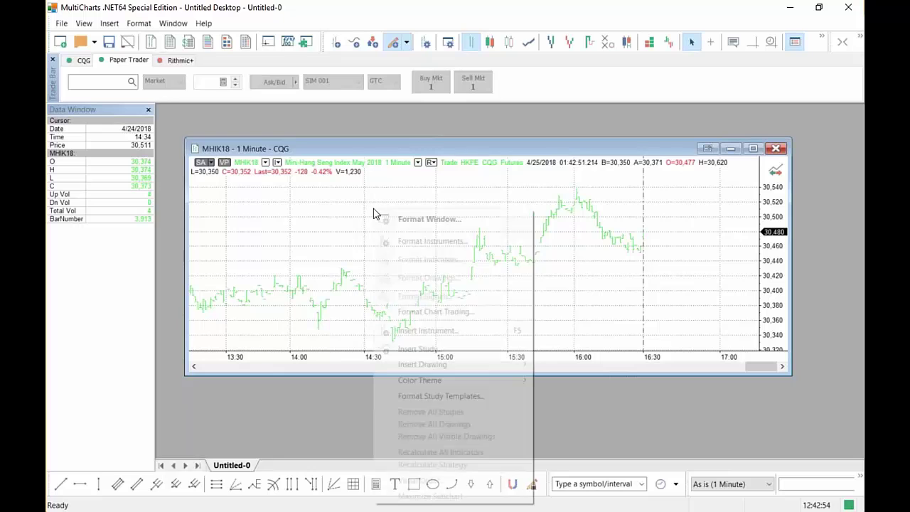
click(415, 241)
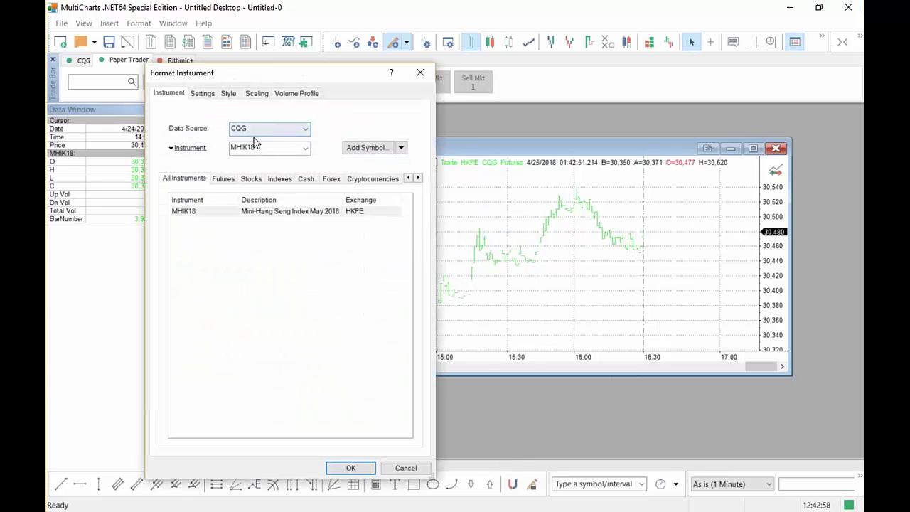
double_click(254, 146)
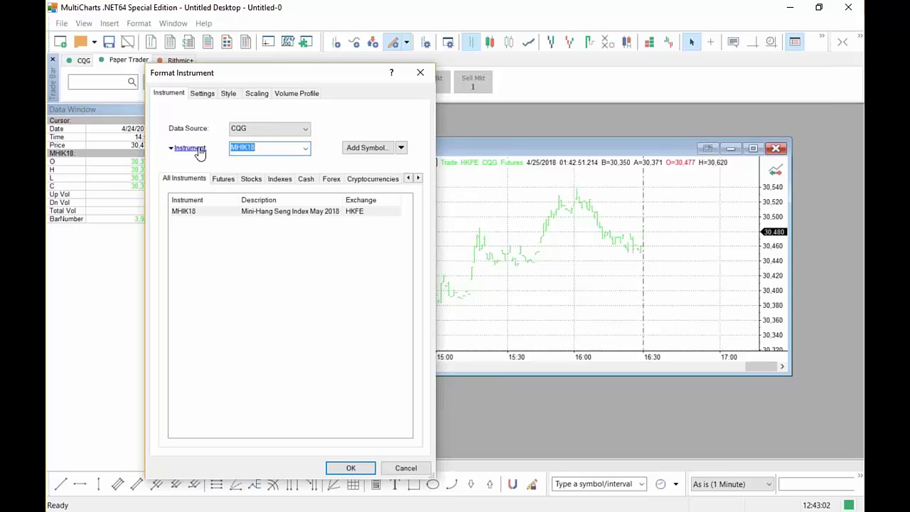
text(hh)
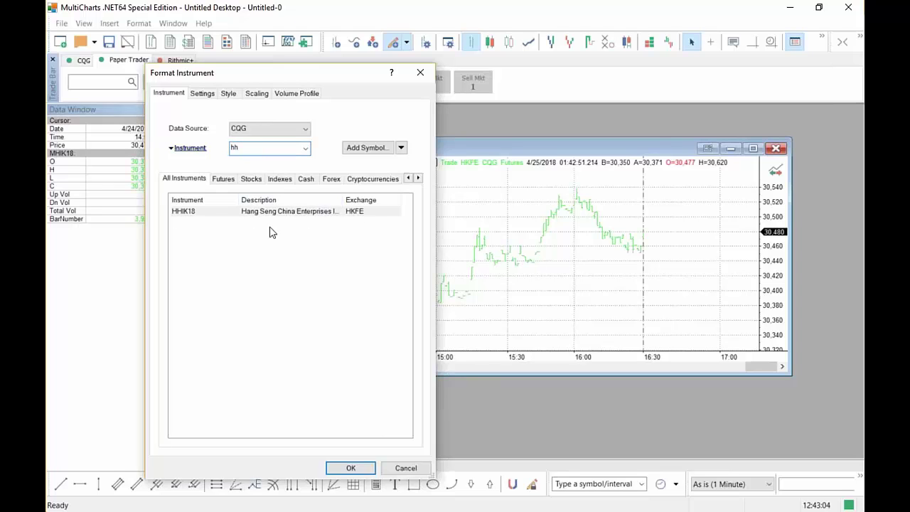
click(262, 214)
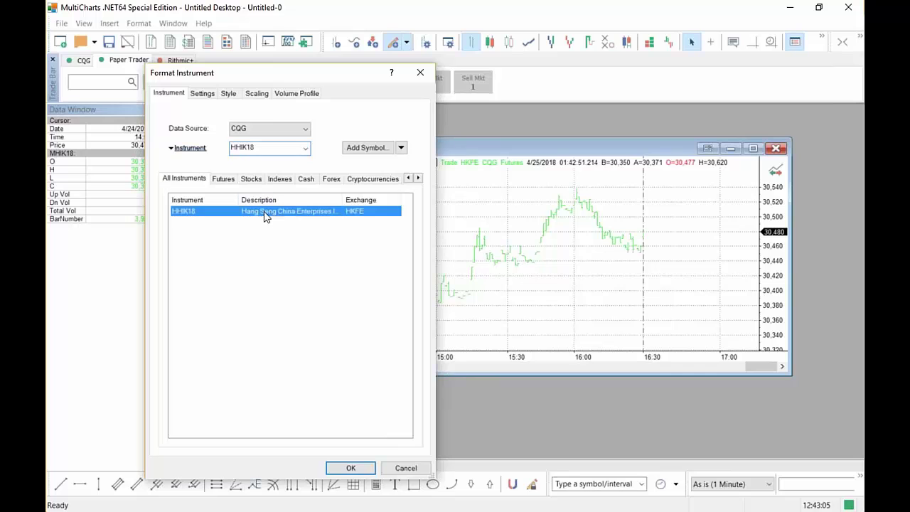
click(351, 468)
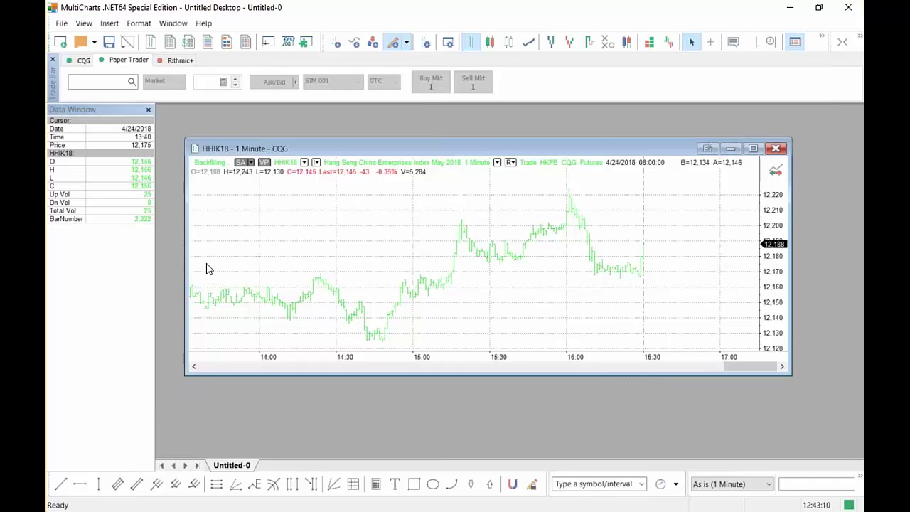
Step: Replace the chart's HHIK18 instrument with MCHM18 via Format Instruments
right_click(285, 200)
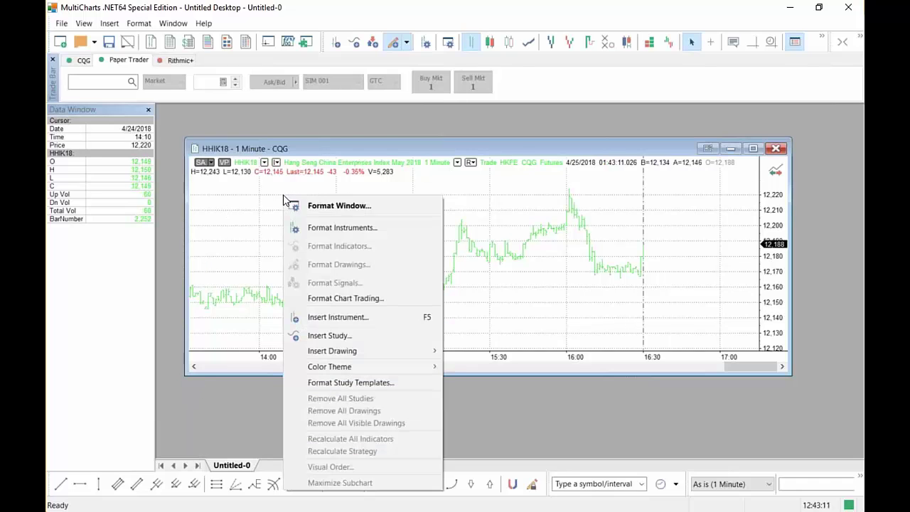
click(331, 227)
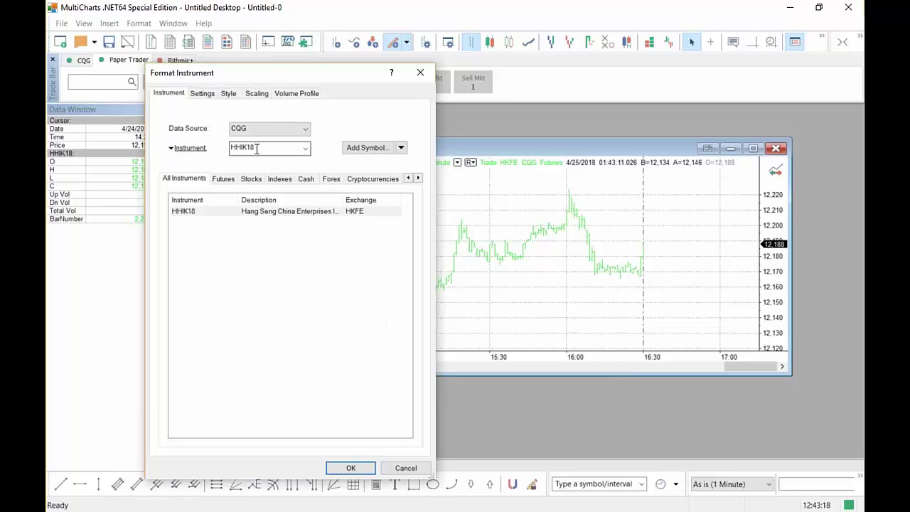
double_click(229, 148)
text(mchm)
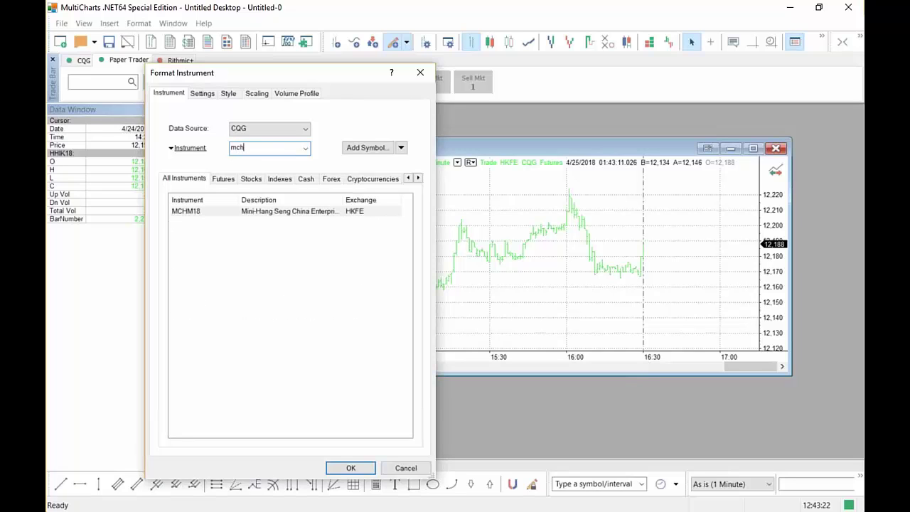
click(264, 212)
click(350, 469)
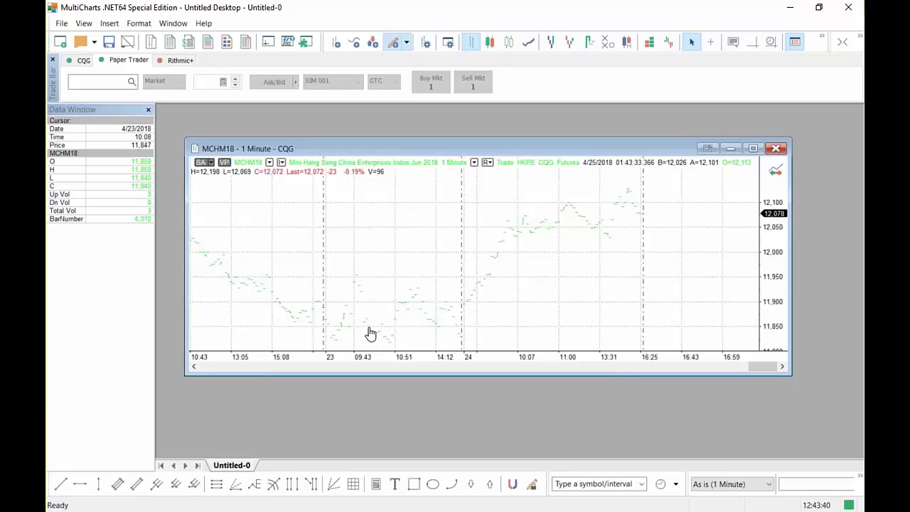
Step: Create a new DOM window and load the HSIK18 symbol from CQG
click(62, 23)
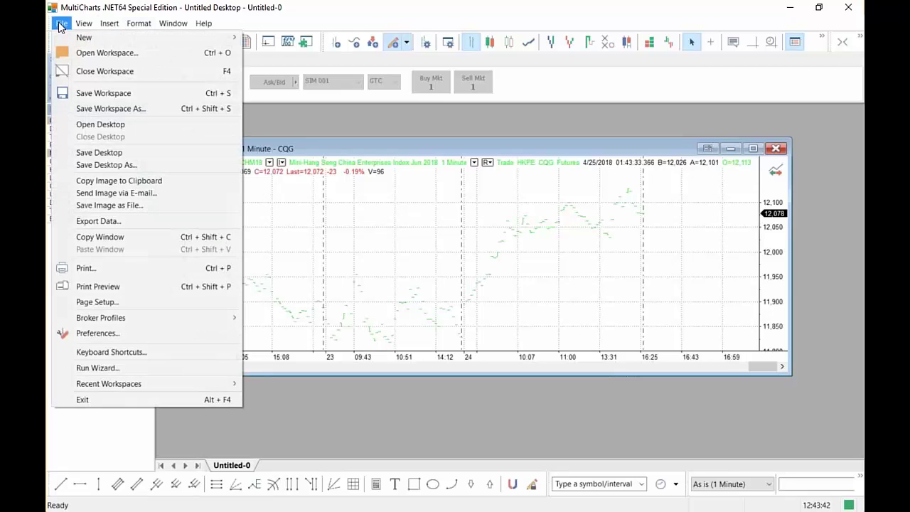
mouse_move(89, 37)
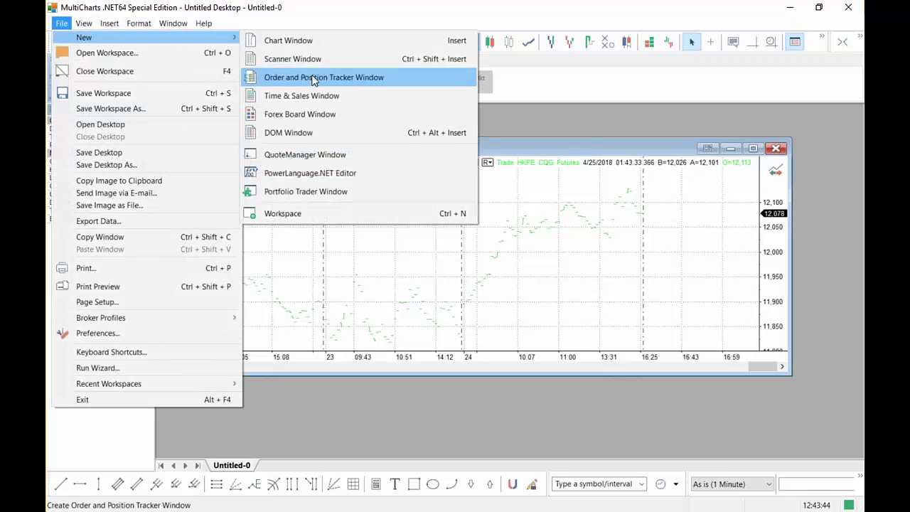
click(306, 133)
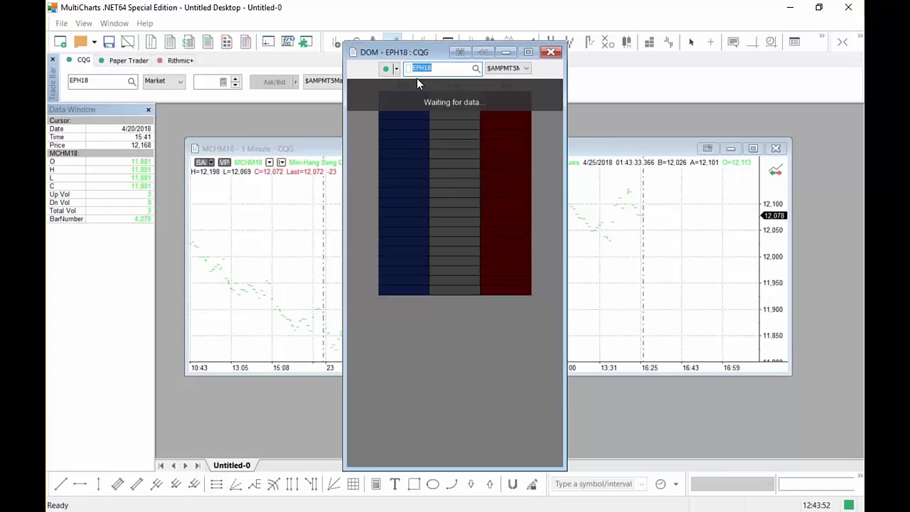
text(hsik18)
key(Return)
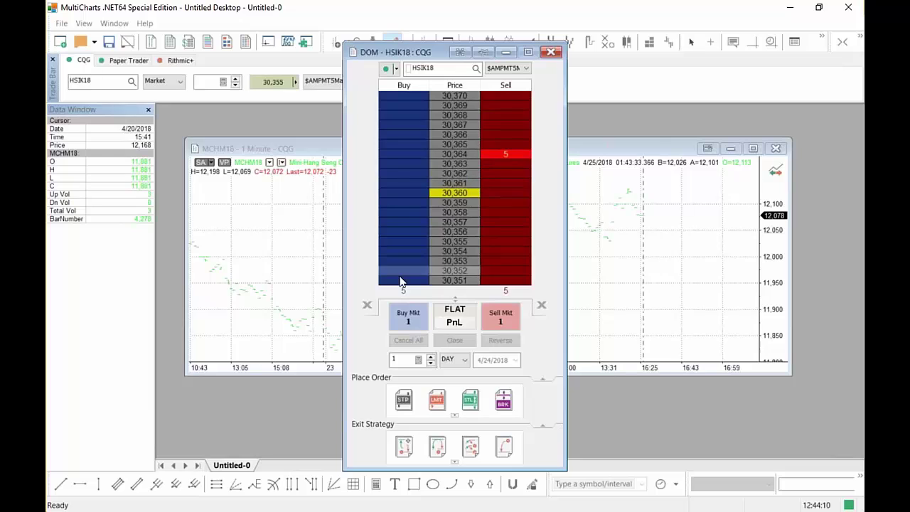
Step: Replace the DOM symbol with HHIK18, then enter MCHM8 in the symbol box
drag(438, 68, 405, 65)
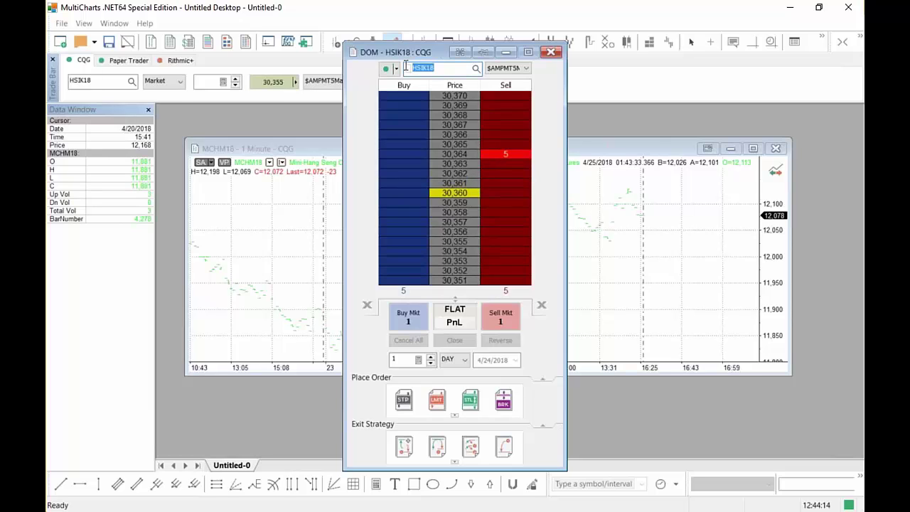
text(h)
text(sik)
text(18)
key(Return)
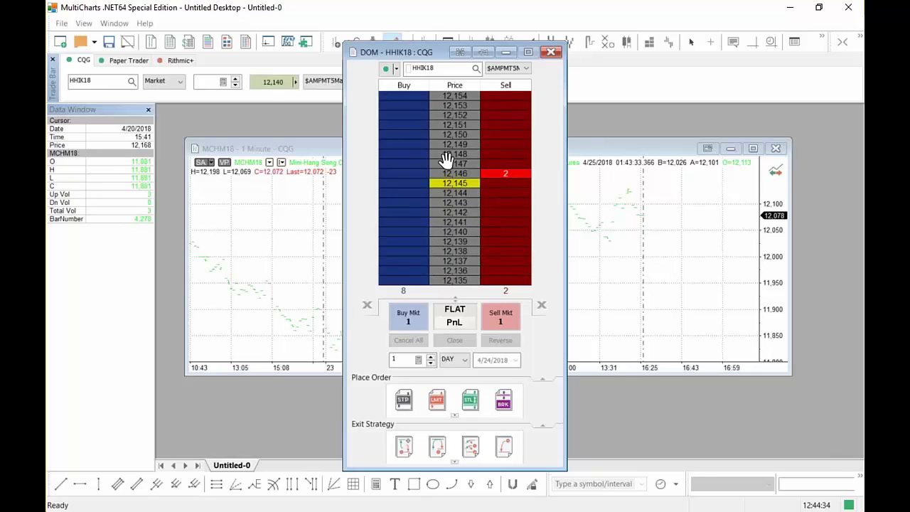
double_click(413, 67)
text(mchm8)
Step: Submit MCHM8, which finds no instrument, and reload HHIK18 in the DOM
key(Return)
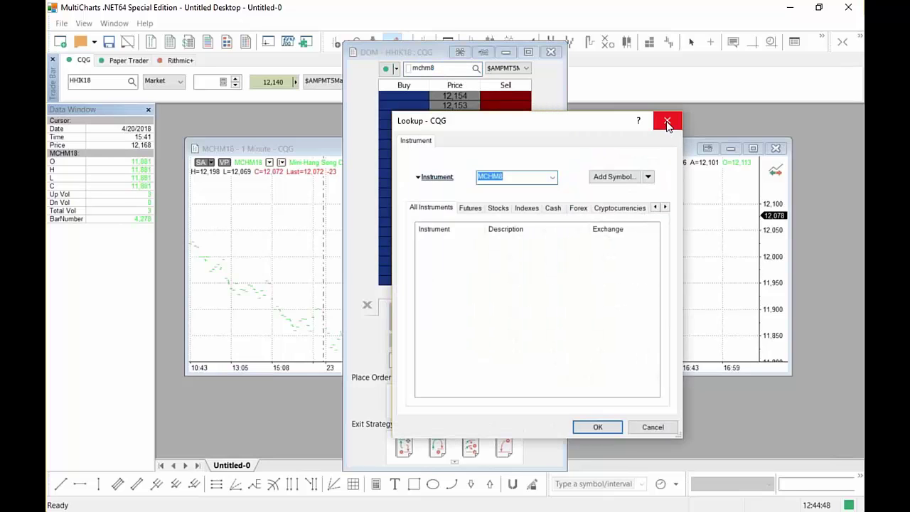
text(hhik8)
key(Return)
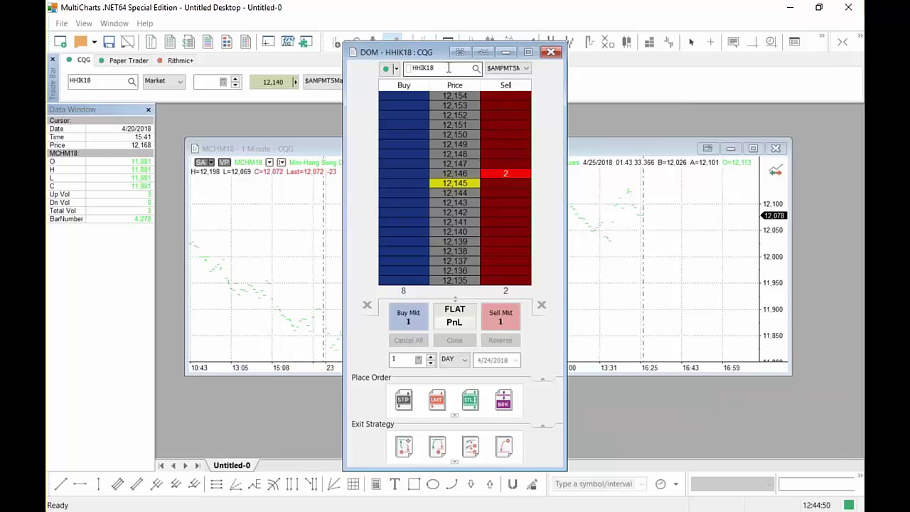
Step: Search the CQG lookup for 'mch' and load MCHM18 into the DOM
click(476, 69)
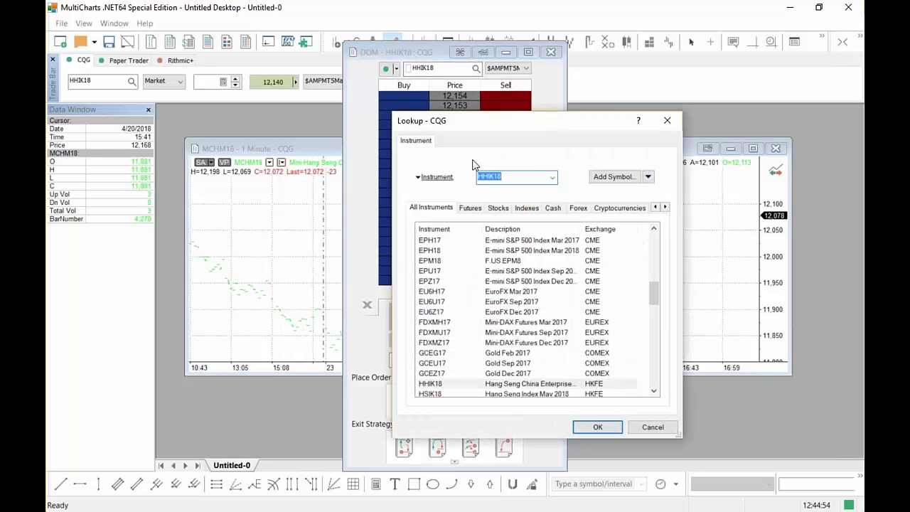
text(mch)
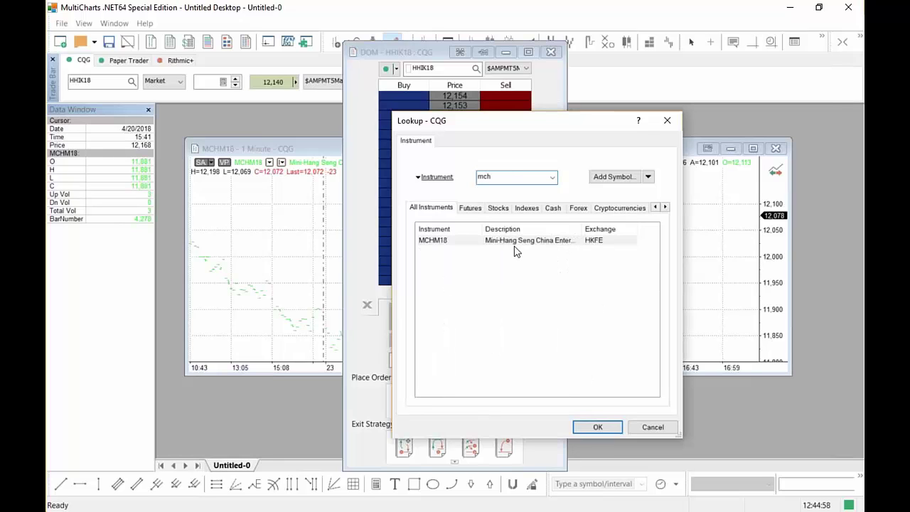
click(515, 243)
click(597, 427)
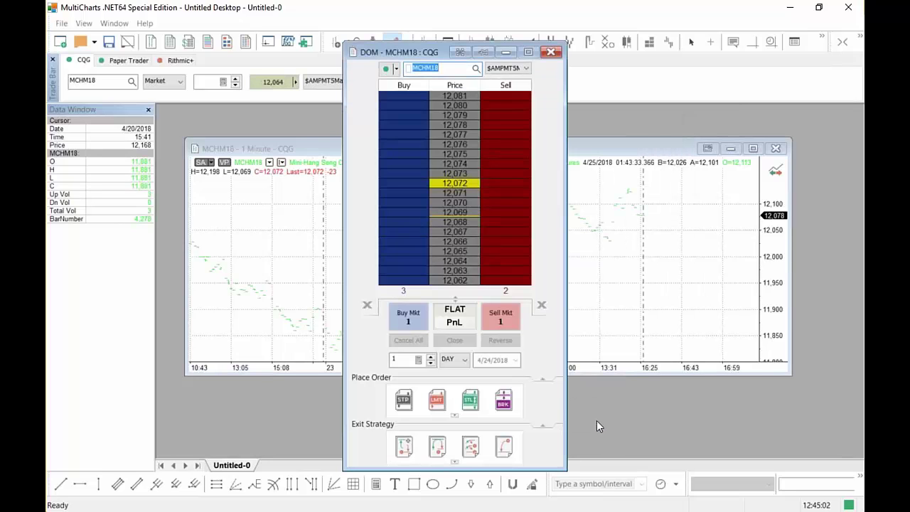